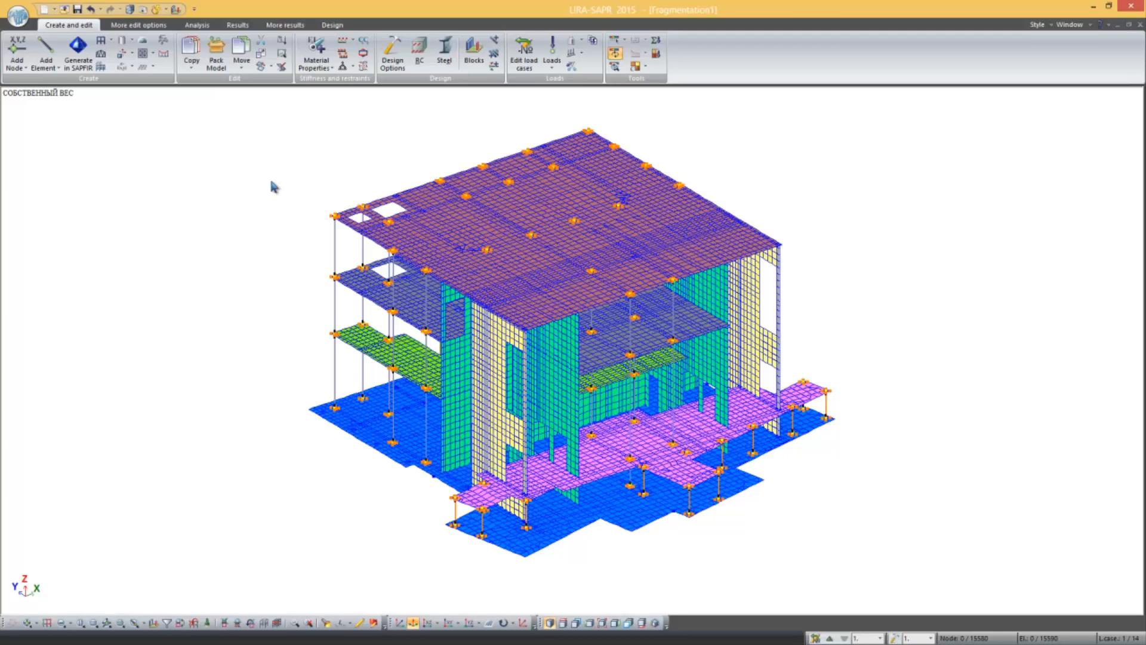
Step: Open the analysis results and step through the deformed shapes for load case 2 and back to load case 1
middle_click_drag(273, 187, 344, 144)
left_click(242, 27)
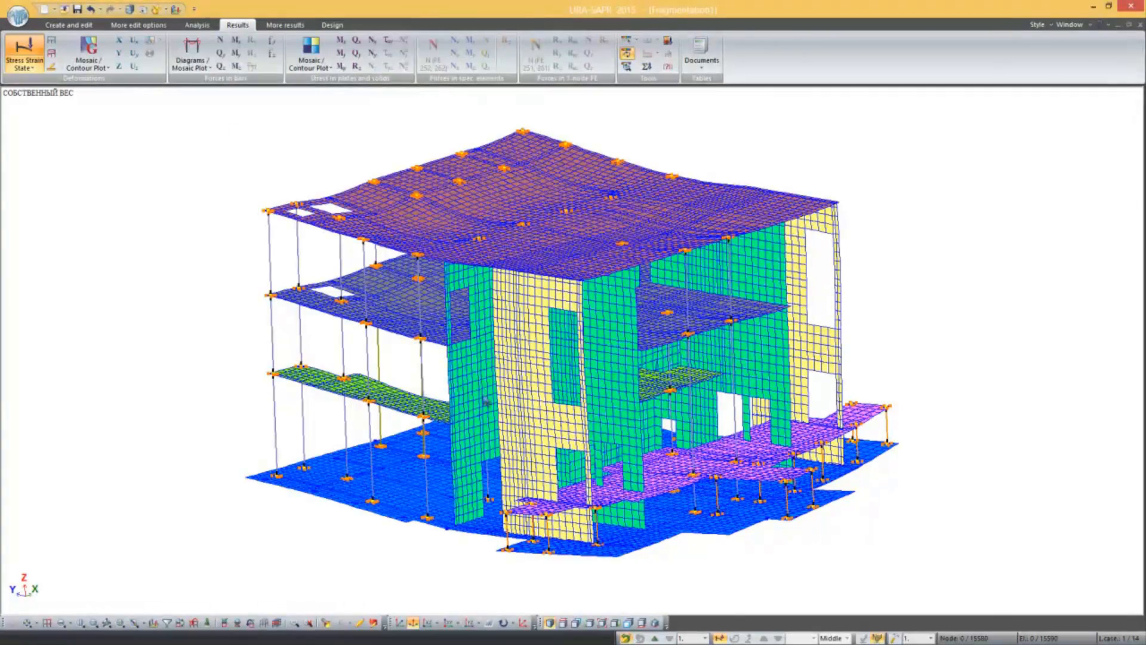
left_click(656, 638)
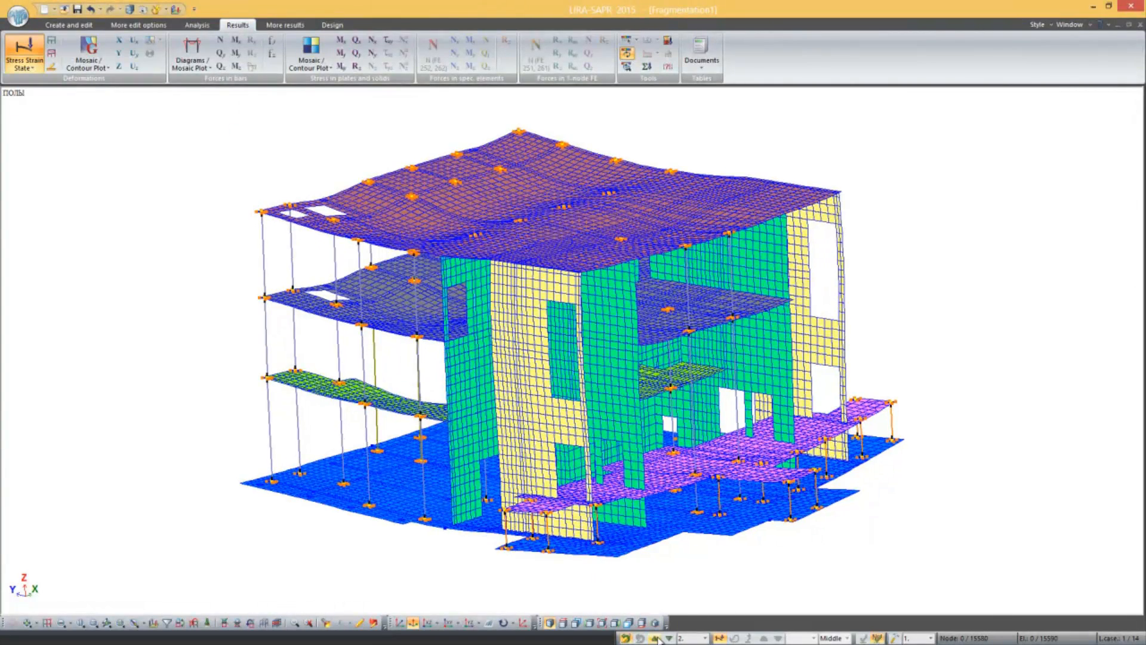
left_click(670, 638)
left_click(668, 638)
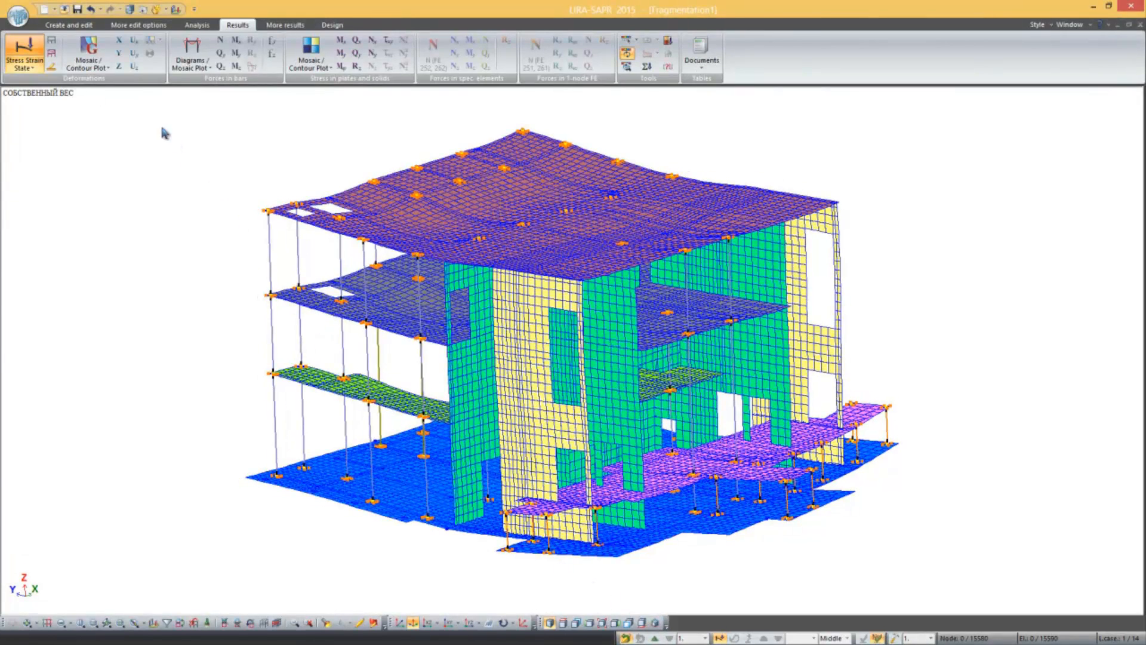
Step: Display the contour plot of Z-axis displacements for load case 2 on the undeformed model
left_click(119, 67)
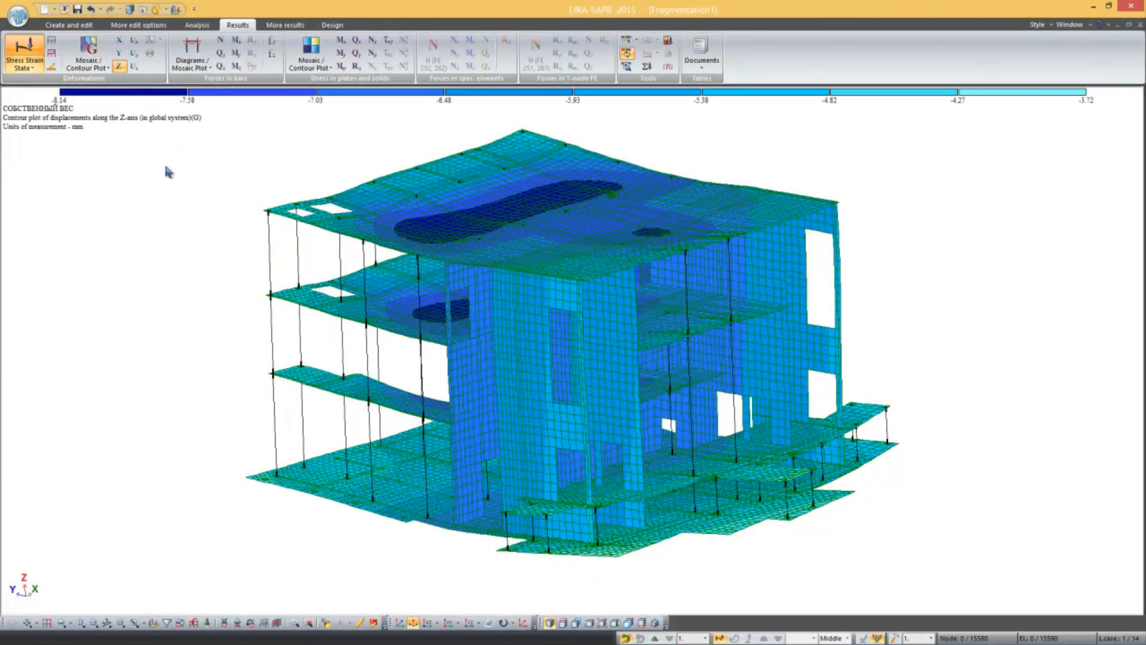
middle_click_drag(172, 181, 219, 243)
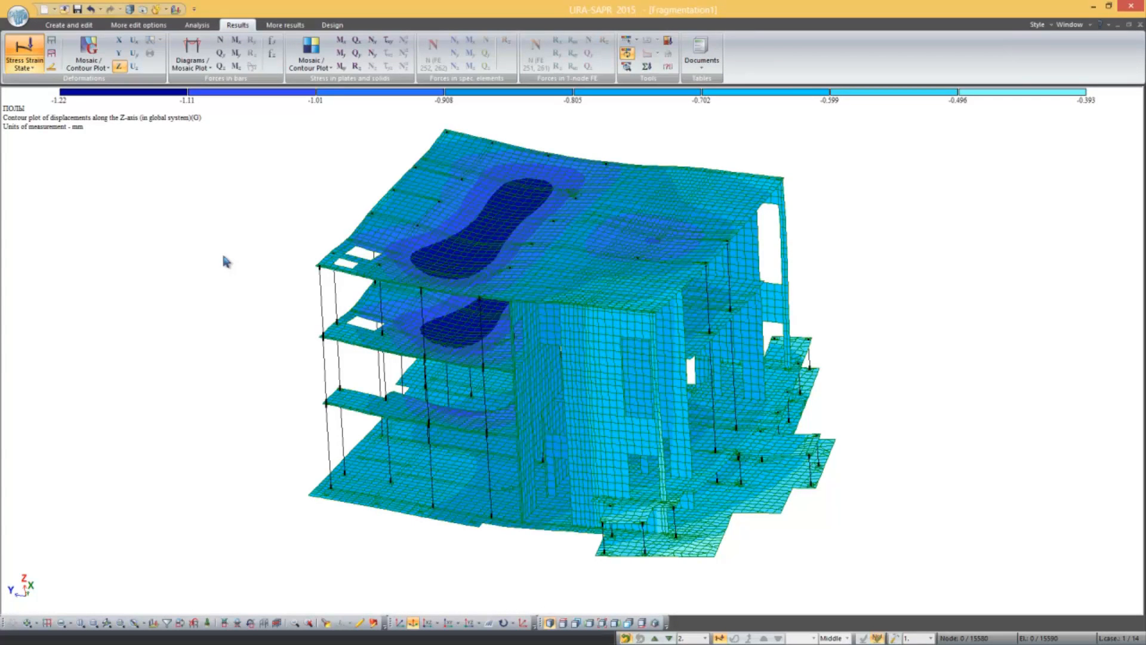
left_click(52, 42)
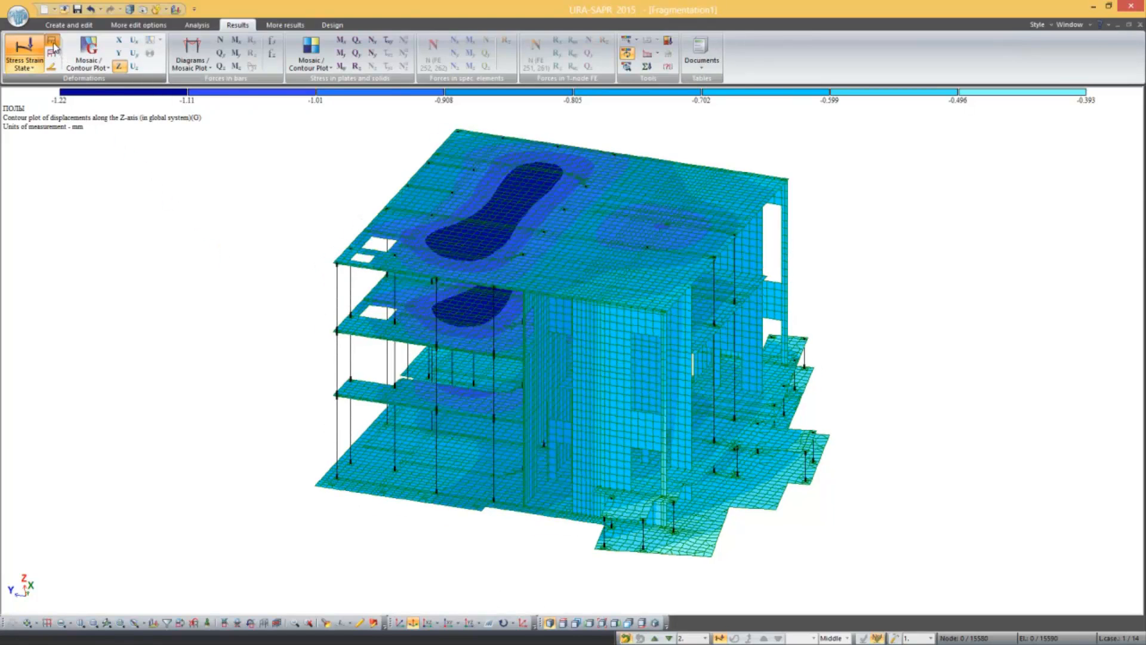
middle_click_drag(247, 325, 281, 307)
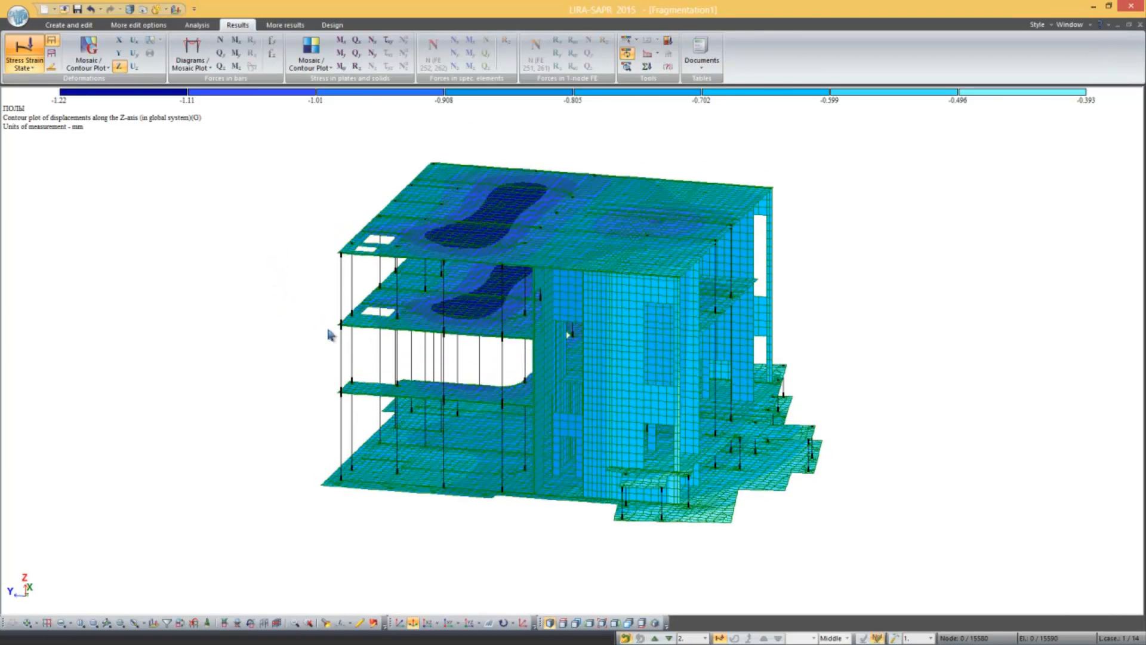
Step: Select the floor slab elements at level 6.300 in the YOZ view, isolate them as a fragment and show the slab in plan
left_click(470, 622)
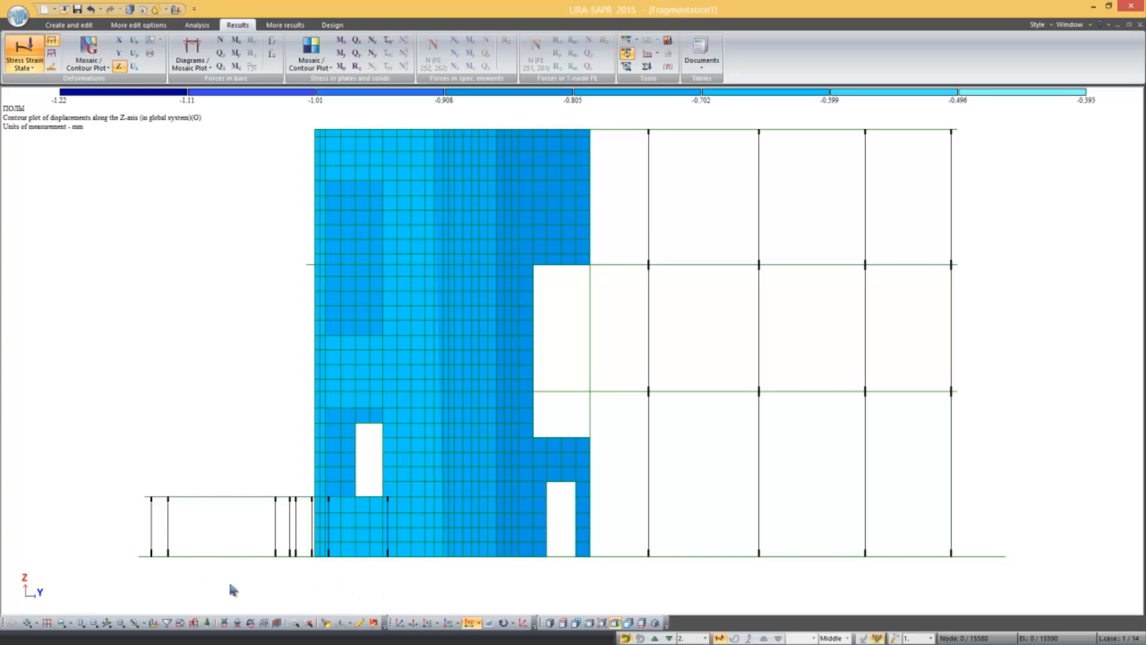
left_click(61, 624)
left_click_drag(301, 258, 967, 279)
right_click(967, 277)
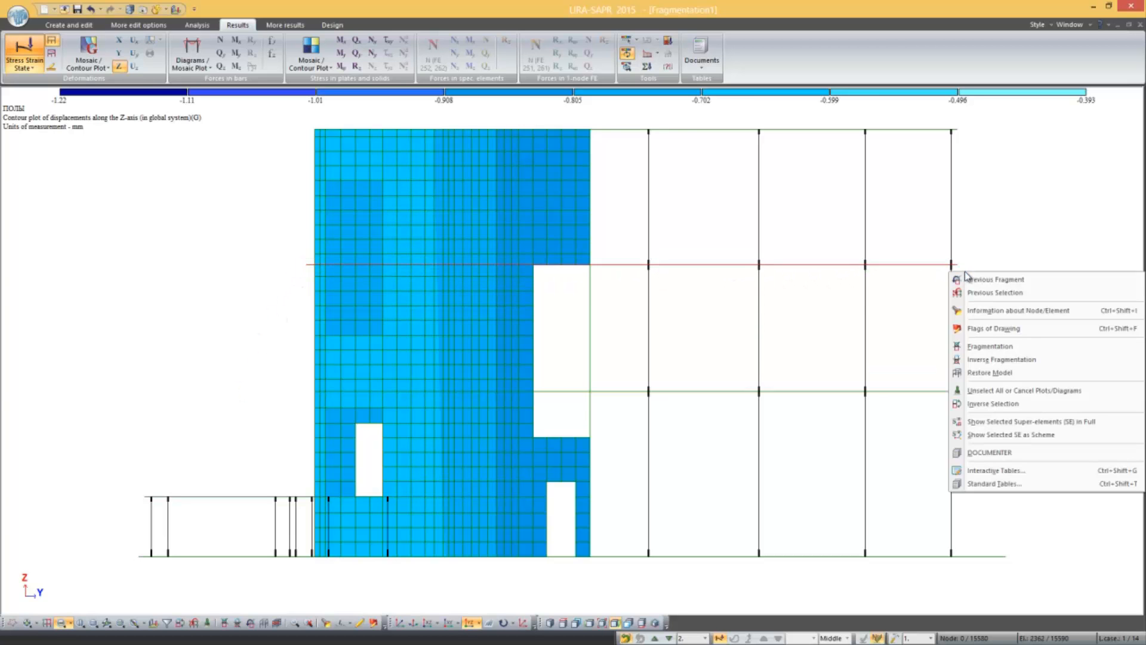
left_click(975, 351)
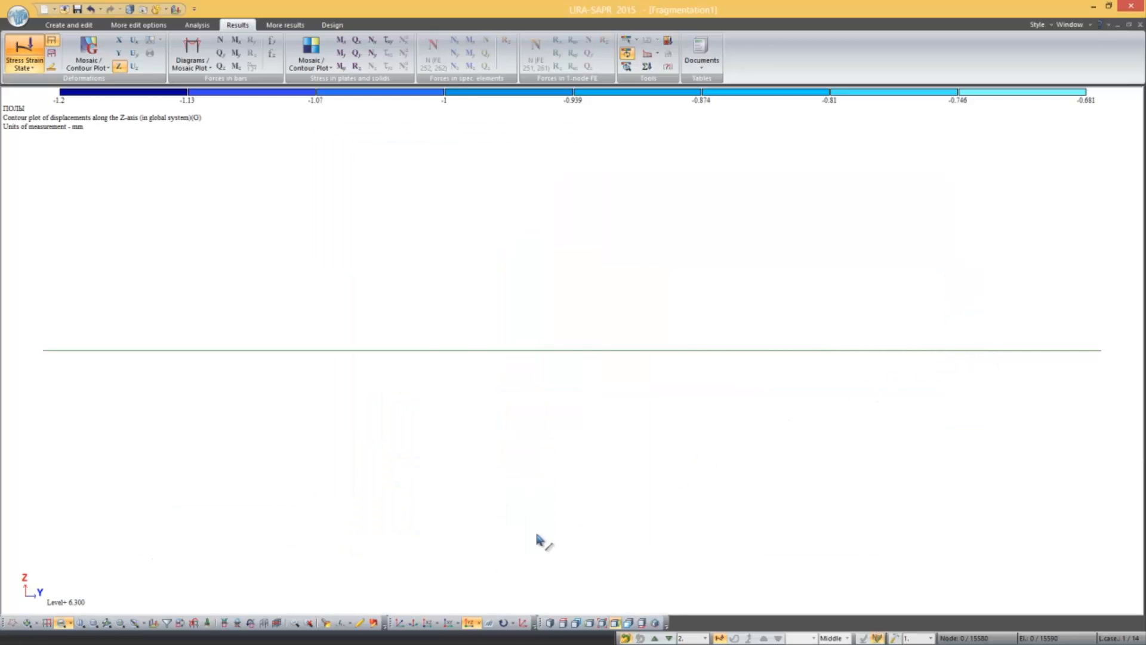
left_click(449, 623)
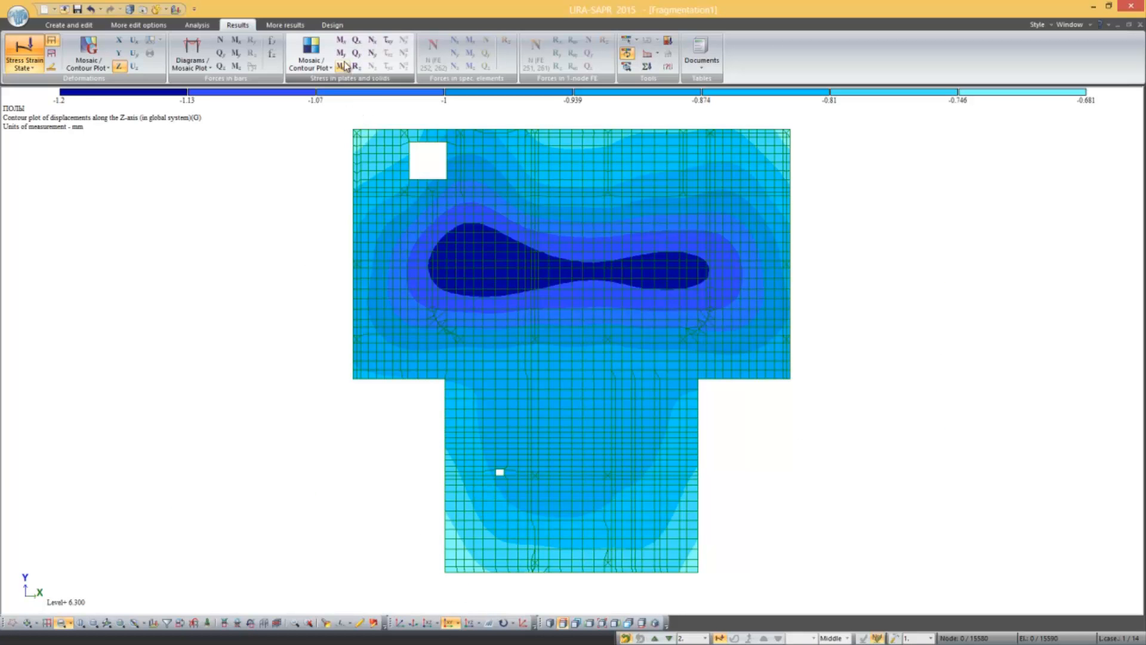
Step: Examine the Mx, My and Mxy stress mosaic plots on the isolated slab
left_click(341, 40)
left_click(341, 53)
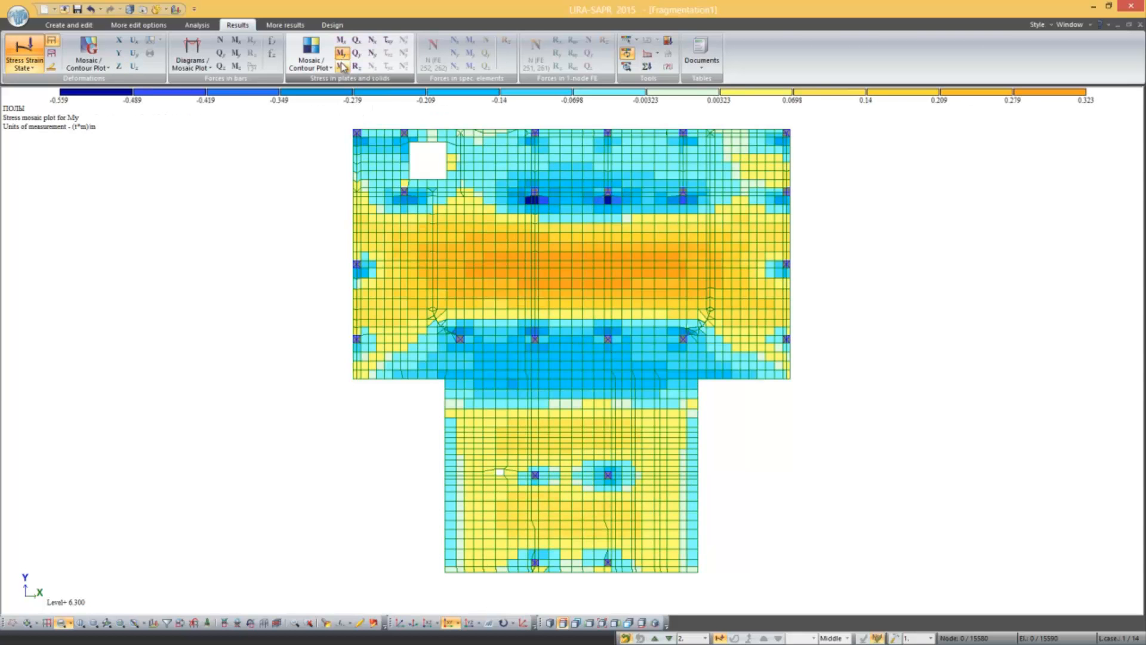
left_click(342, 66)
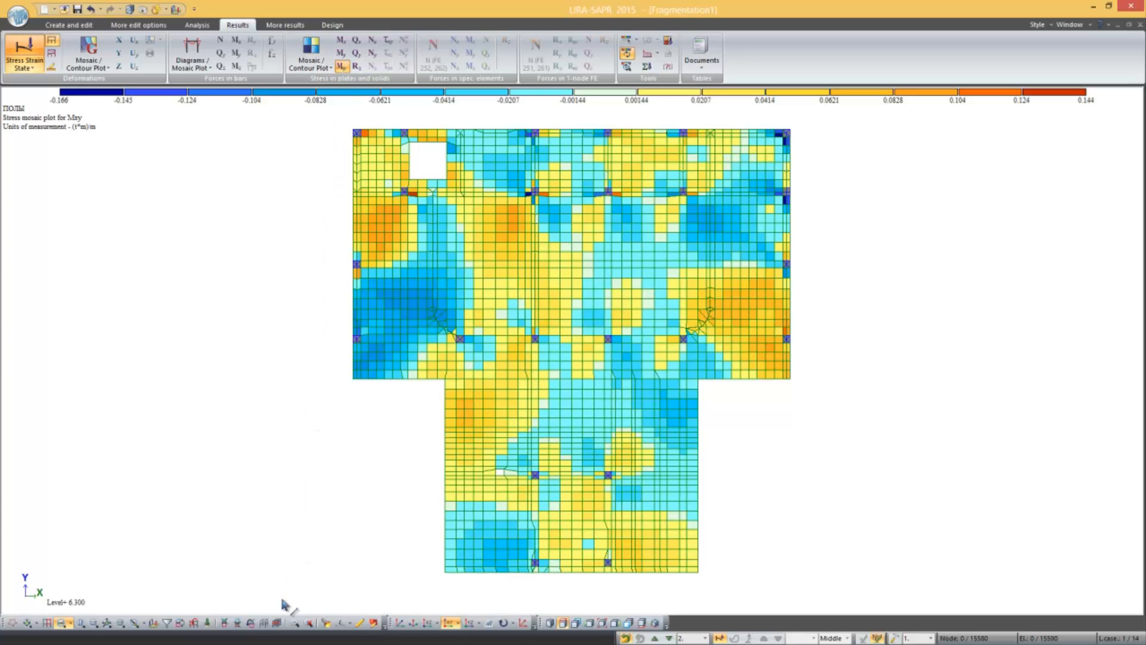
Step: Restore the full model in isometric view and turn on the display of elevation marks
left_click(267, 624)
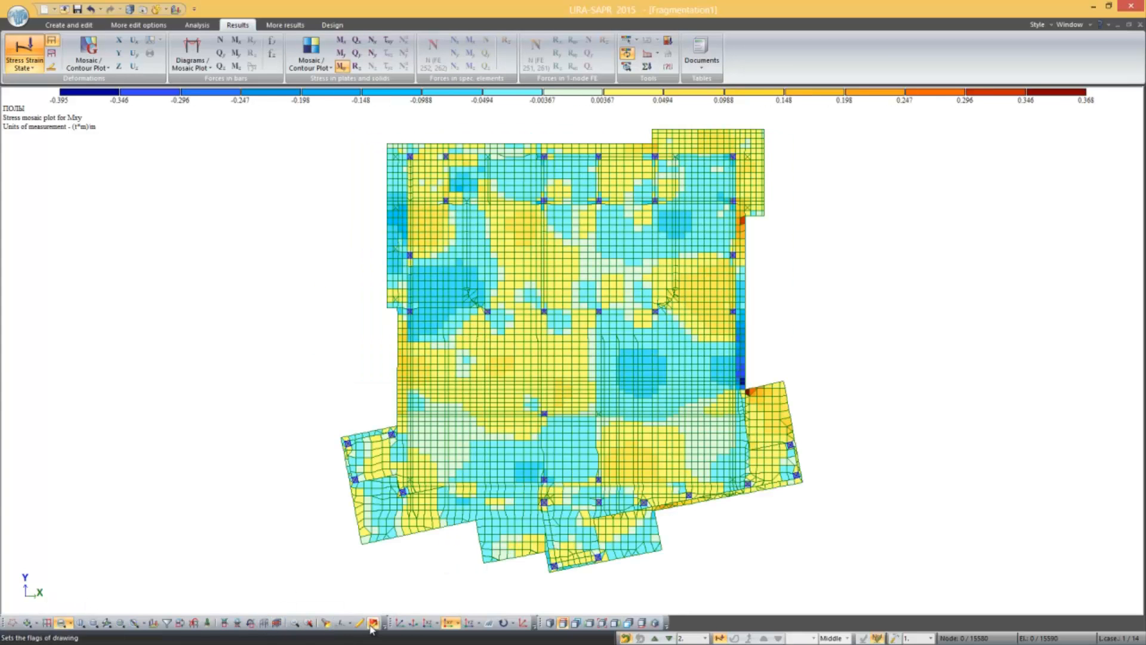
left_click(412, 624)
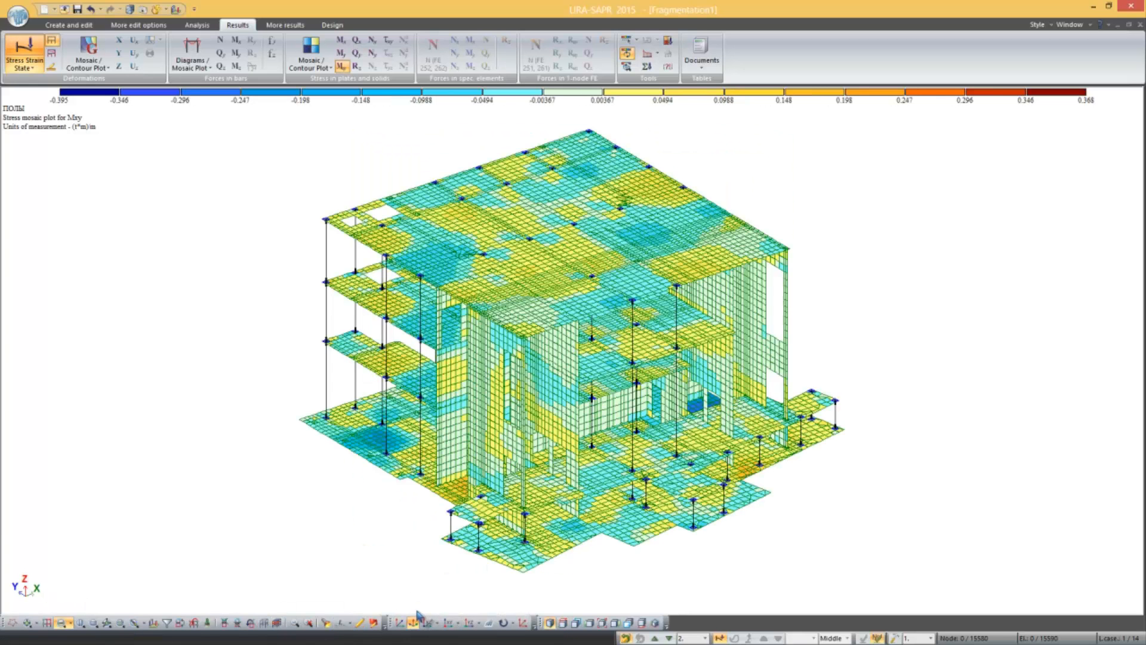
left_click(371, 623)
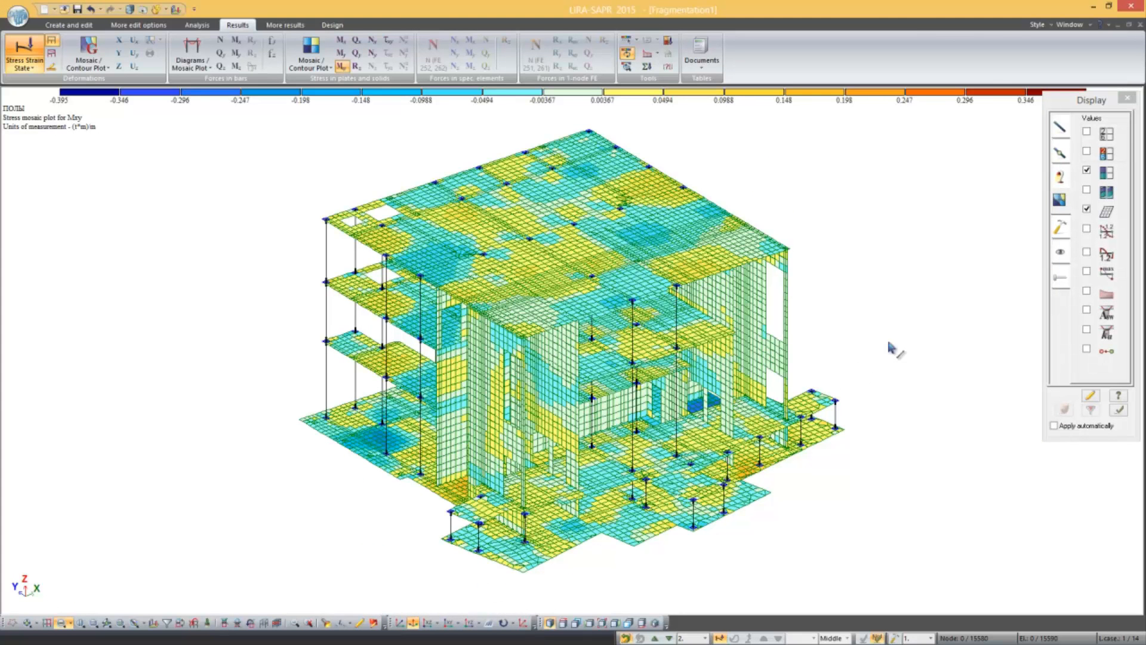
left_click(1061, 176)
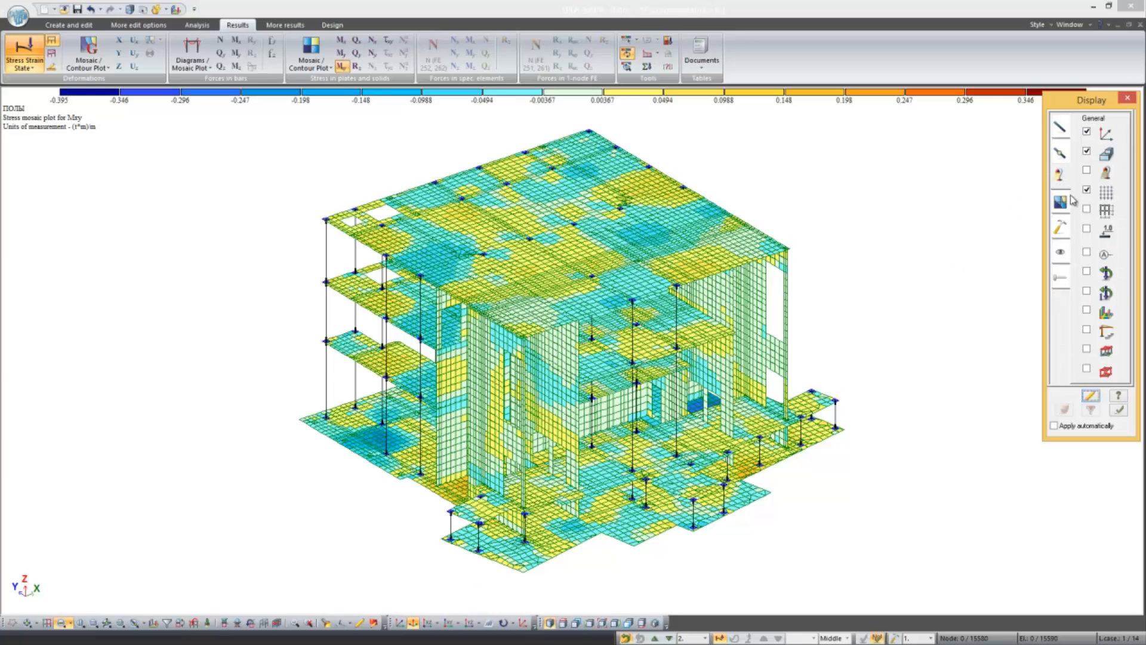
left_click(1087, 229)
left_click(1090, 396)
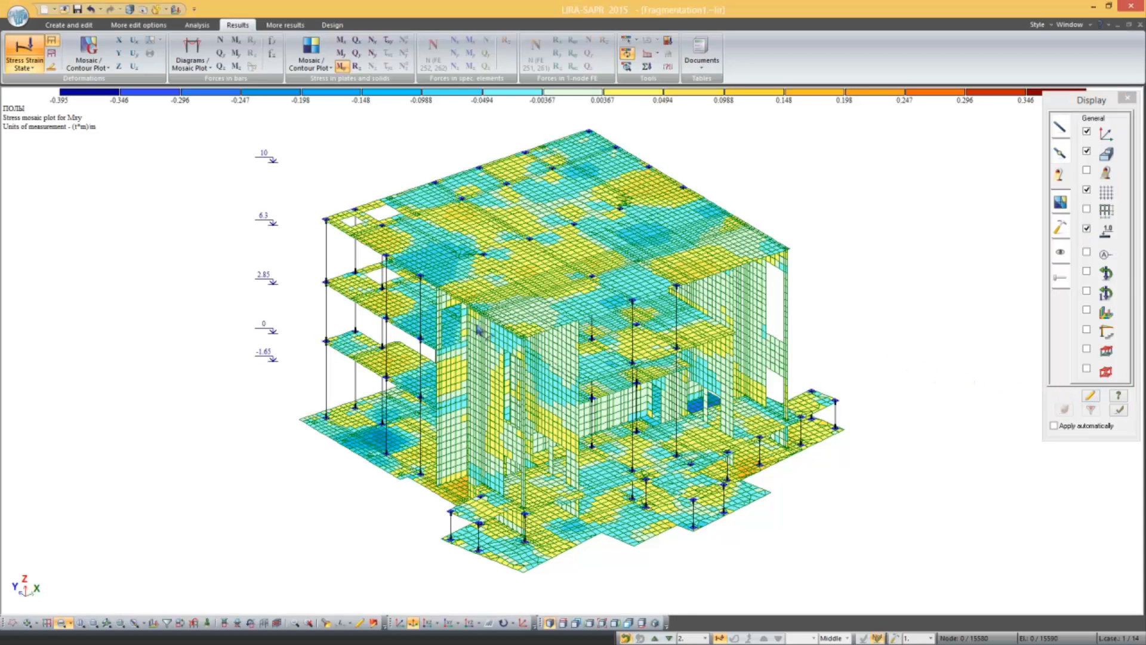
Step: Select the floor slab by its 6.3 elevation mark, and clear the selection
middle_click_drag(367, 368, 406, 322)
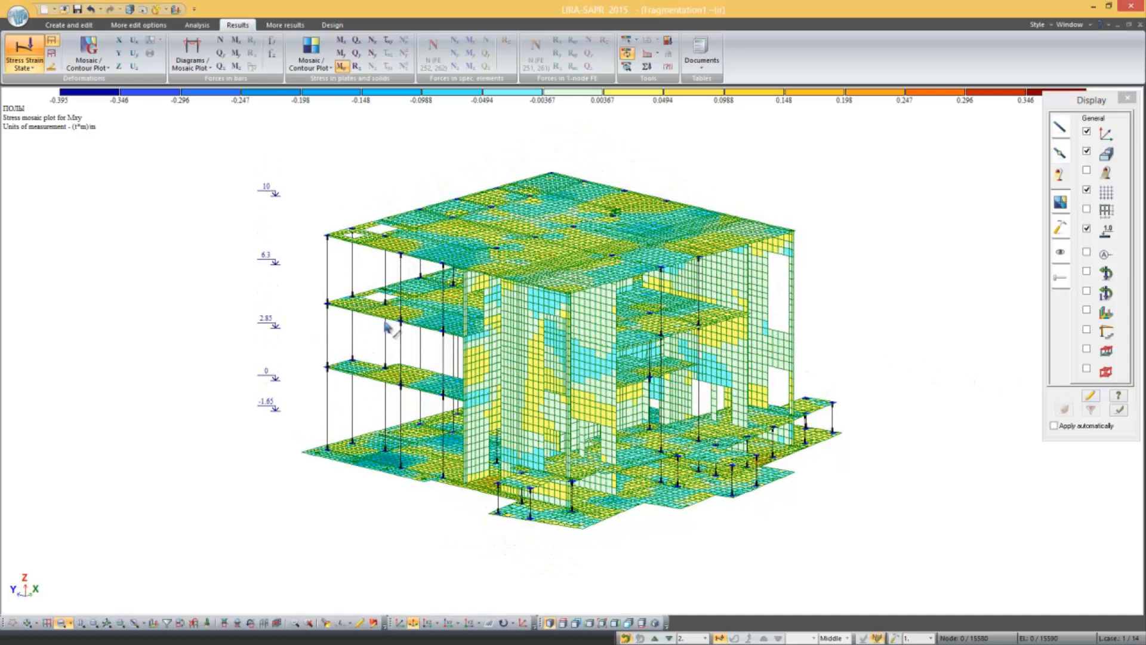
left_click(276, 265)
middle_click_drag(294, 283, 289, 310)
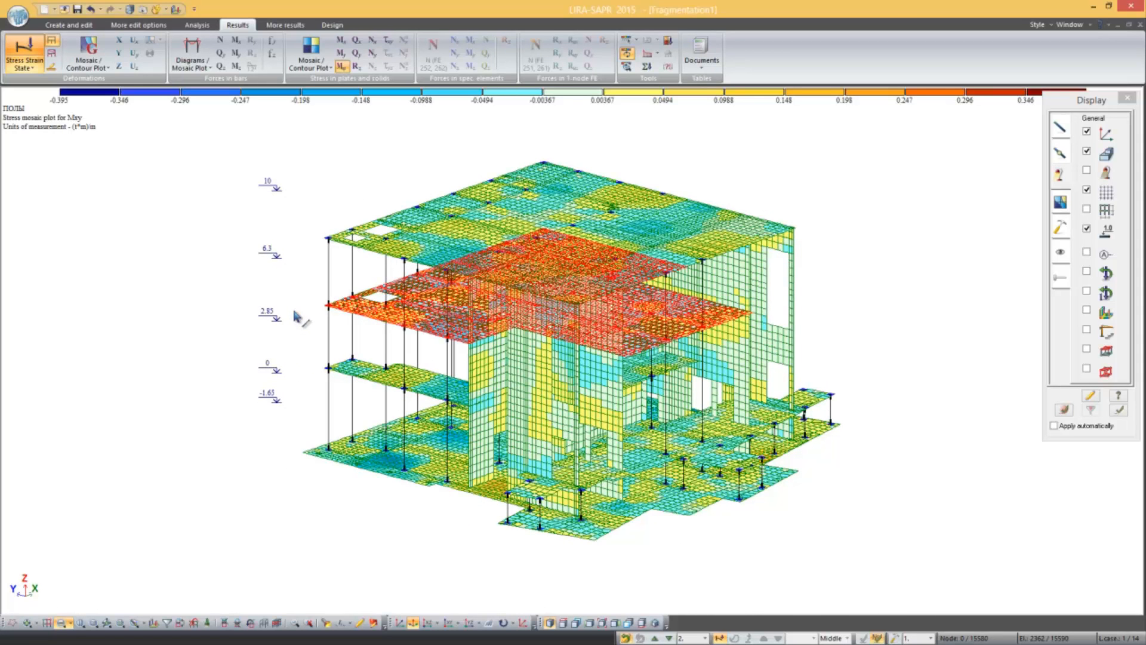
key("Escape")
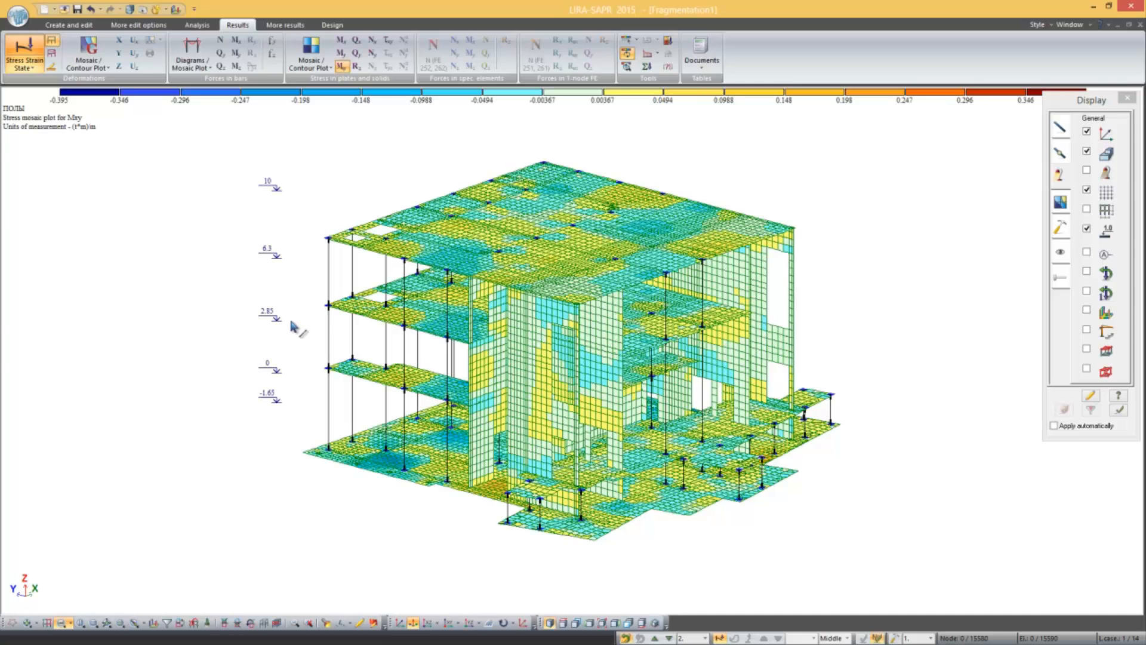
Step: Use the PolyFilter to select the nodes and elements of the wall lying in an XOZ section plane through a wall node
left_click(168, 624)
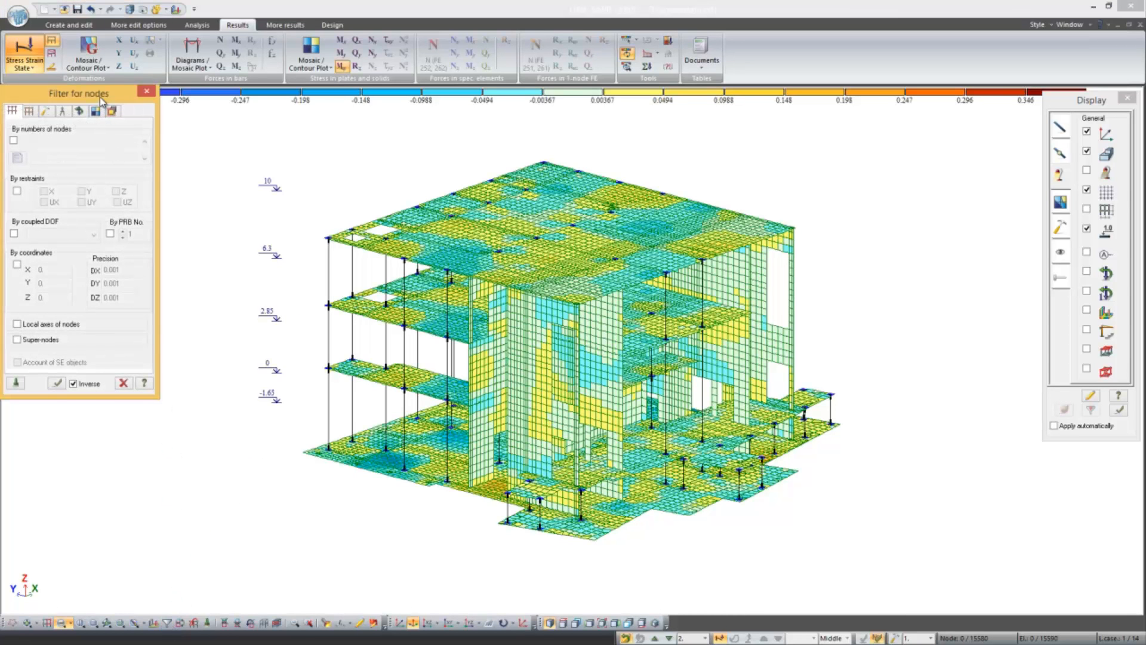
left_click_drag(102, 102, 144, 157)
left_click(73, 169)
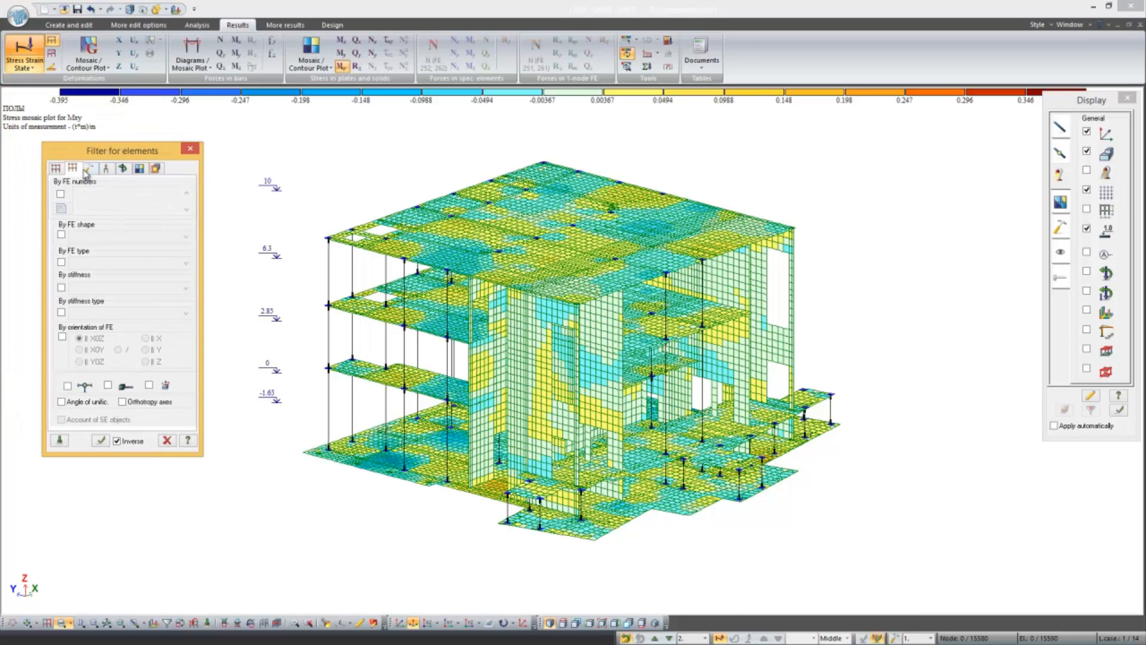
left_click(106, 169)
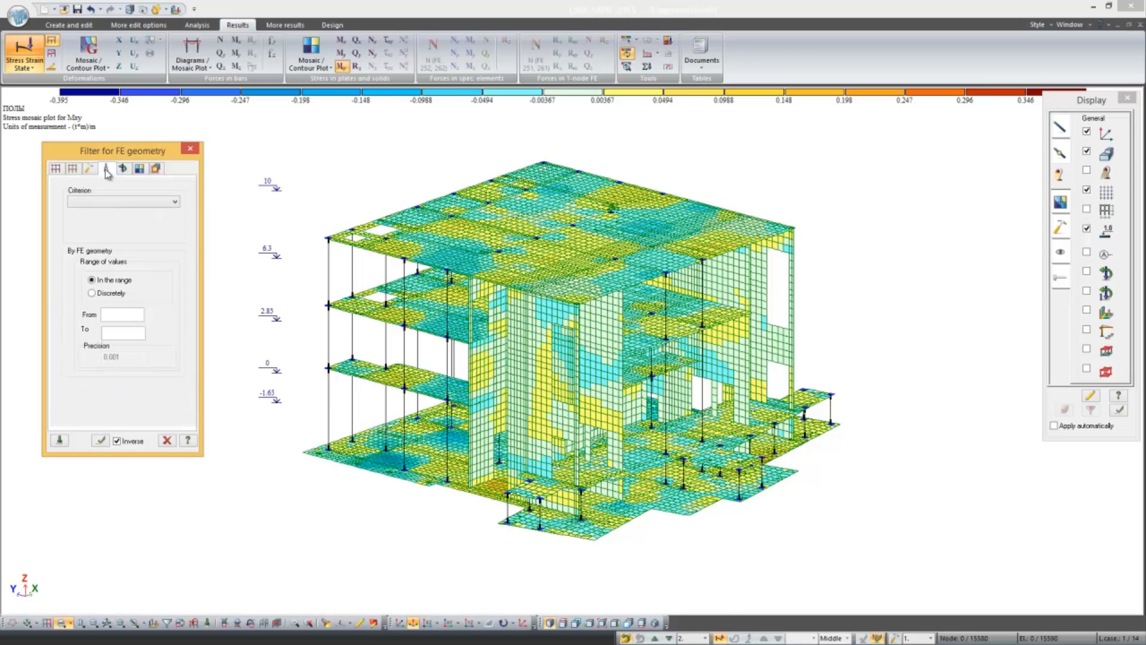
left_click(156, 169)
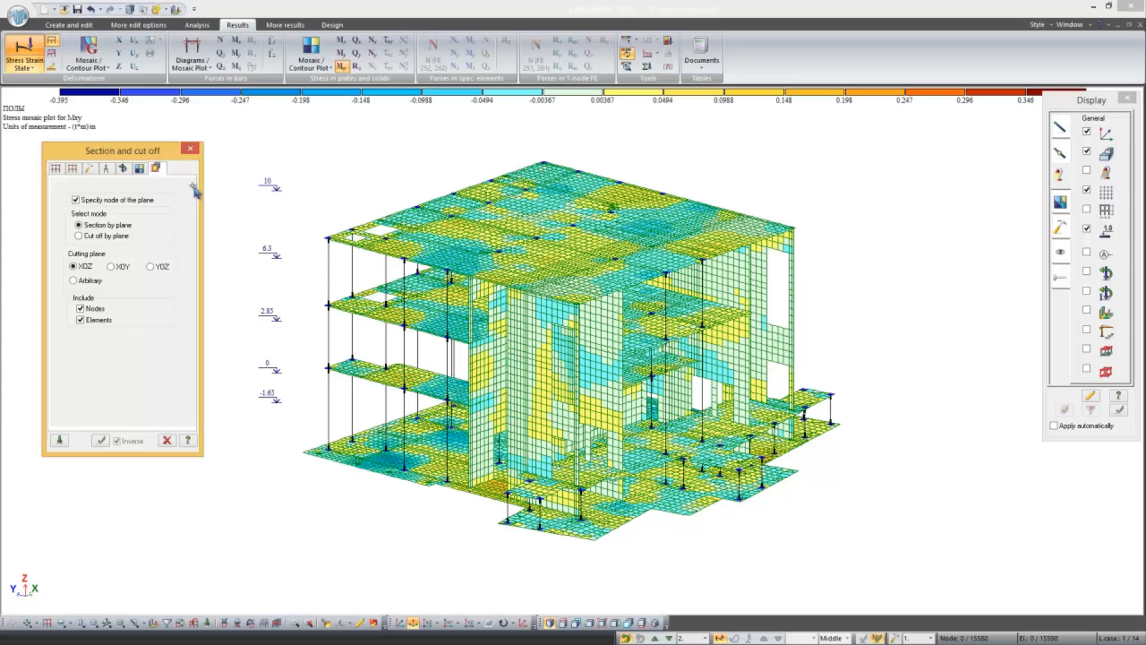
middle_click_drag(513, 310, 481, 306)
scroll(442, 370, "up", 4)
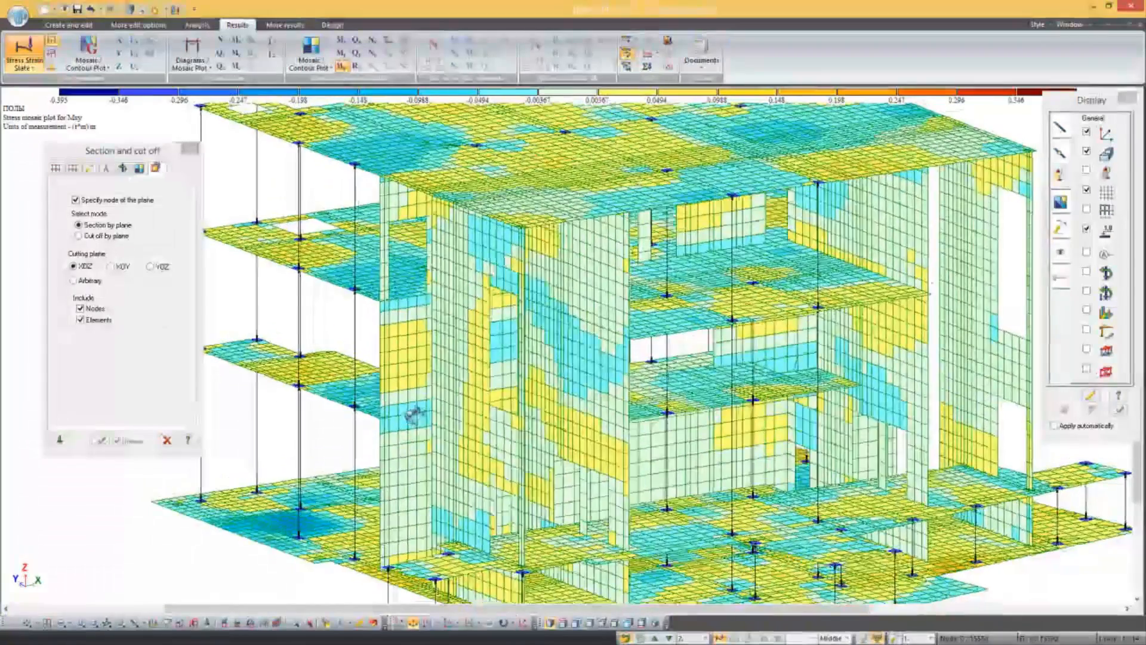
middle_click_drag(412, 415, 385, 439)
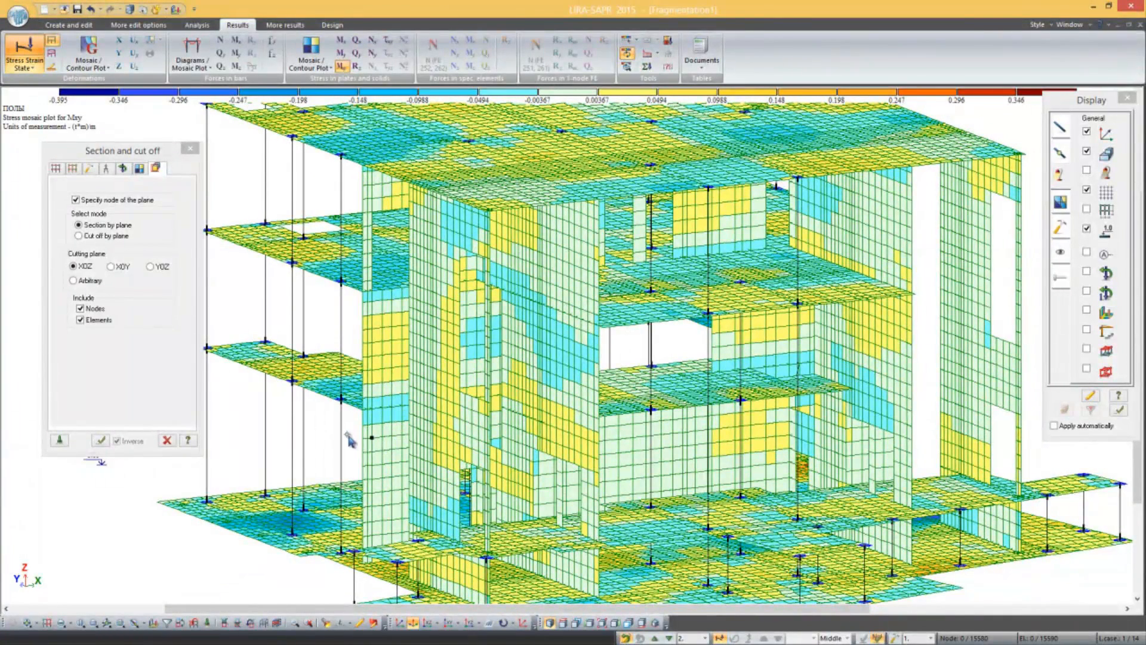
left_click(102, 441)
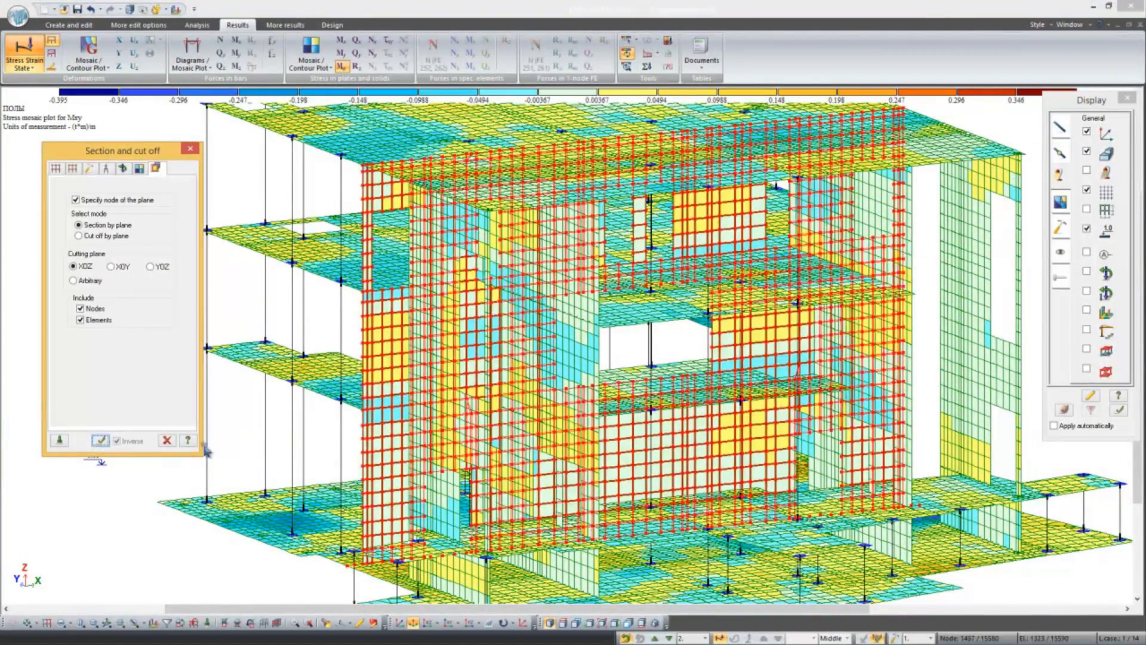
Step: Isolate the selected wall as a fragment and orient it to face the view
middle_click_drag(320, 415, 357, 434)
right_click(358, 435)
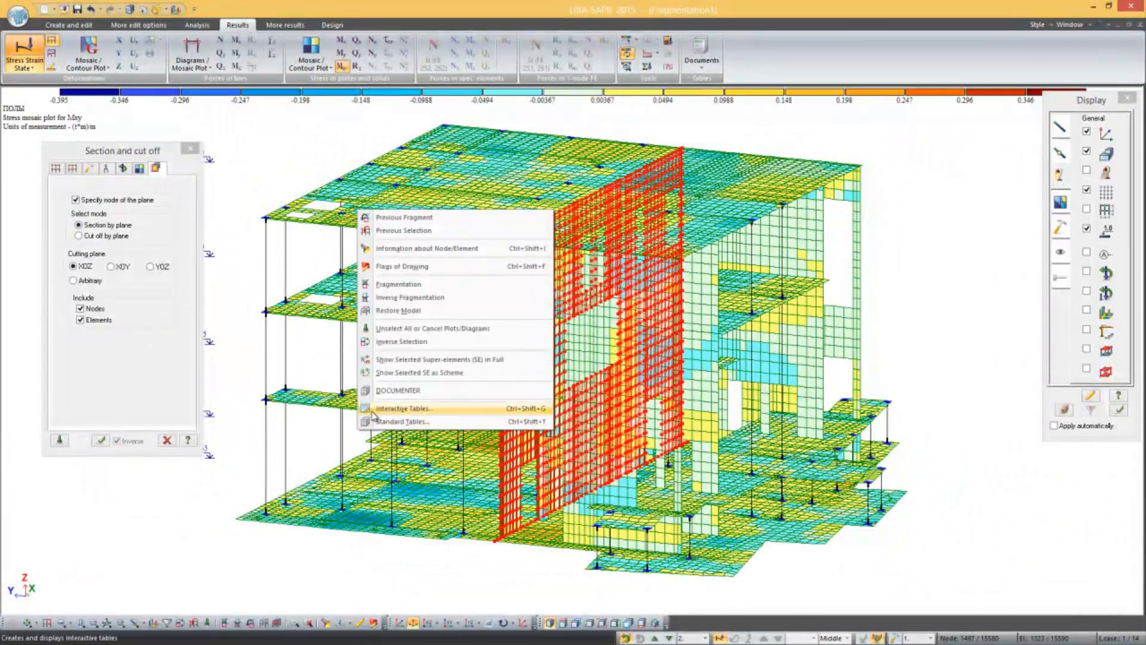
left_click(394, 285)
middle_click_drag(439, 283, 315, 195)
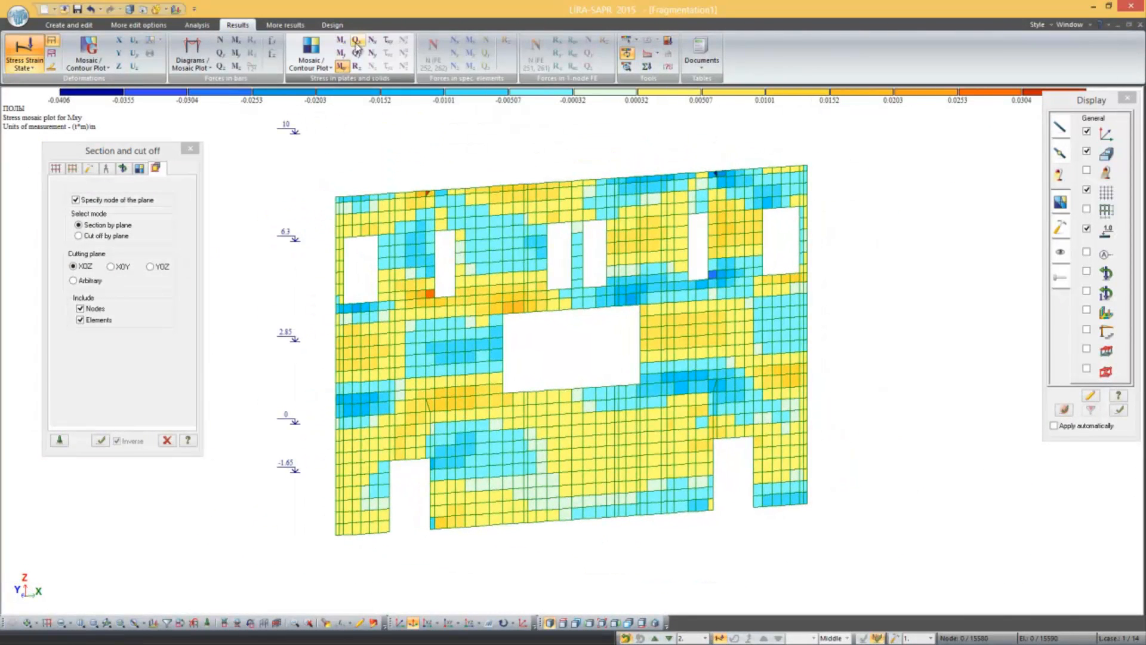
Step: Step through the Qx, Nx and shear stress mosaics on the wall, end on the Mx mosaic and close the filter
left_click(356, 40)
left_click(371, 42)
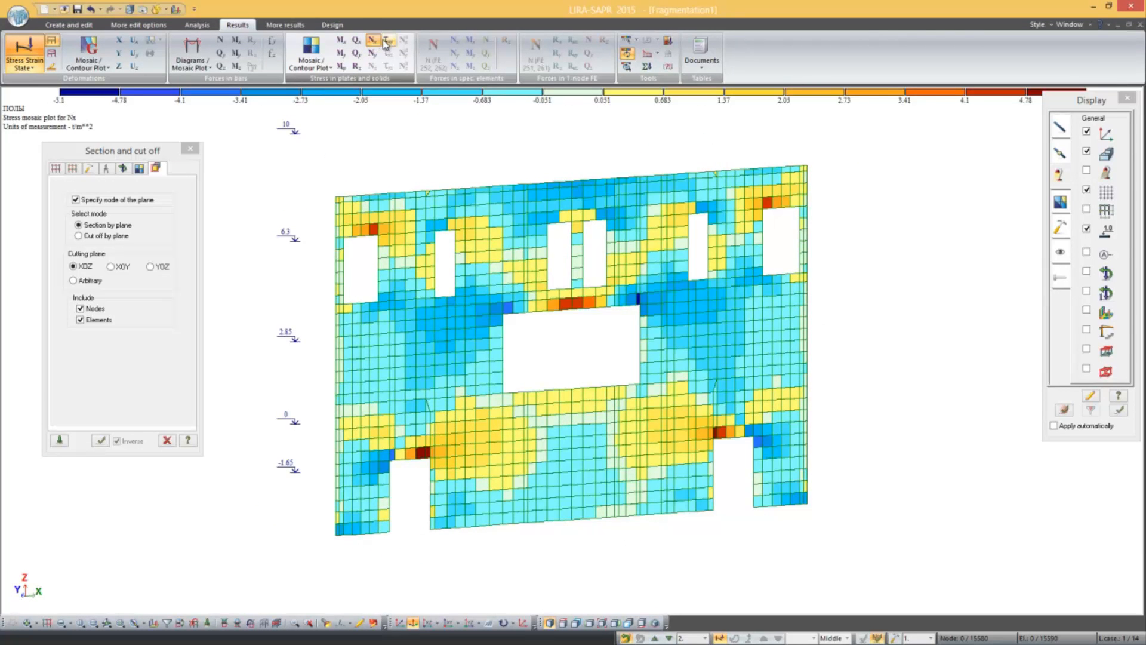
left_click(387, 42)
left_click(341, 40)
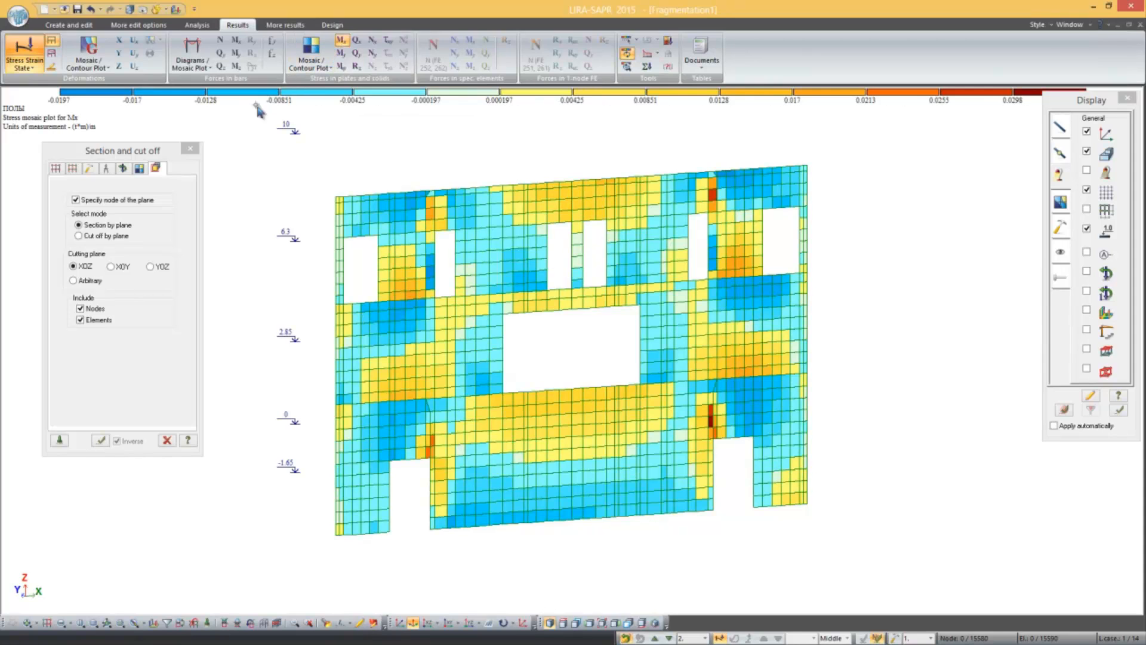
left_click(190, 148)
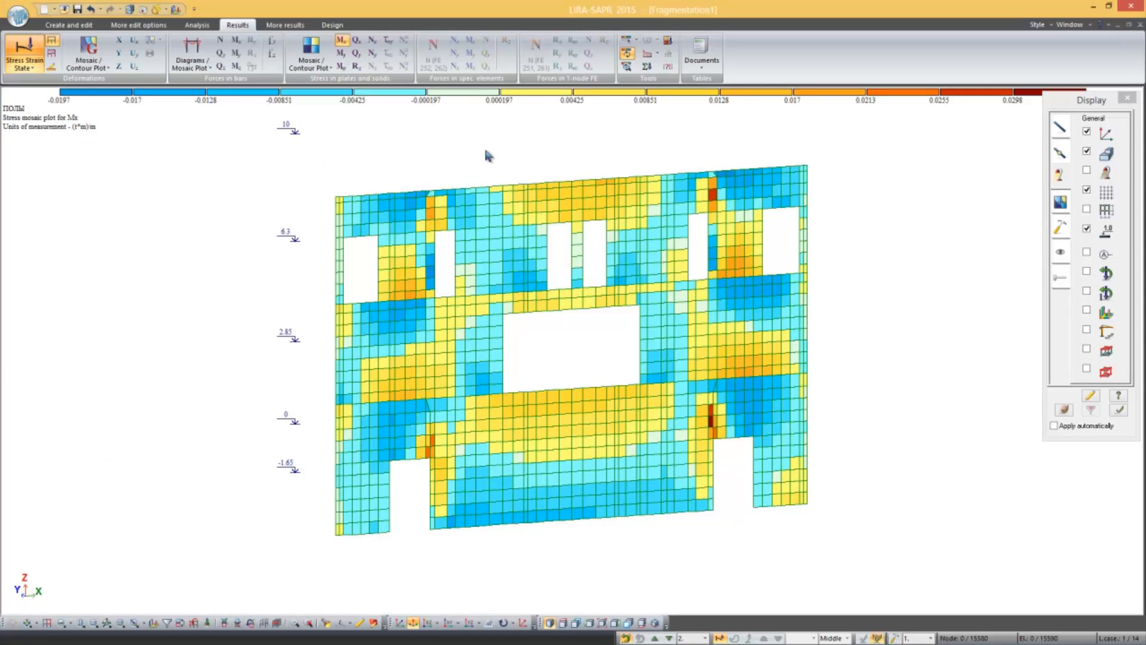
Step: Turn on the display of the grid axes and restore the complete model from the wall fragment
left_click(1062, 242)
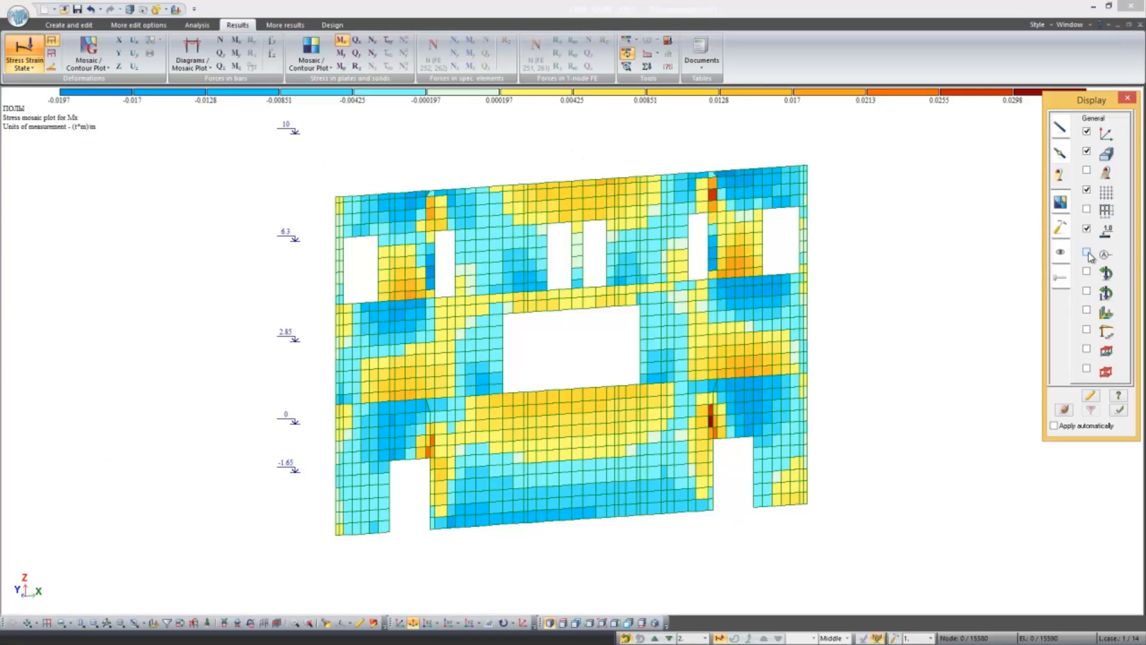
left_click(1090, 396)
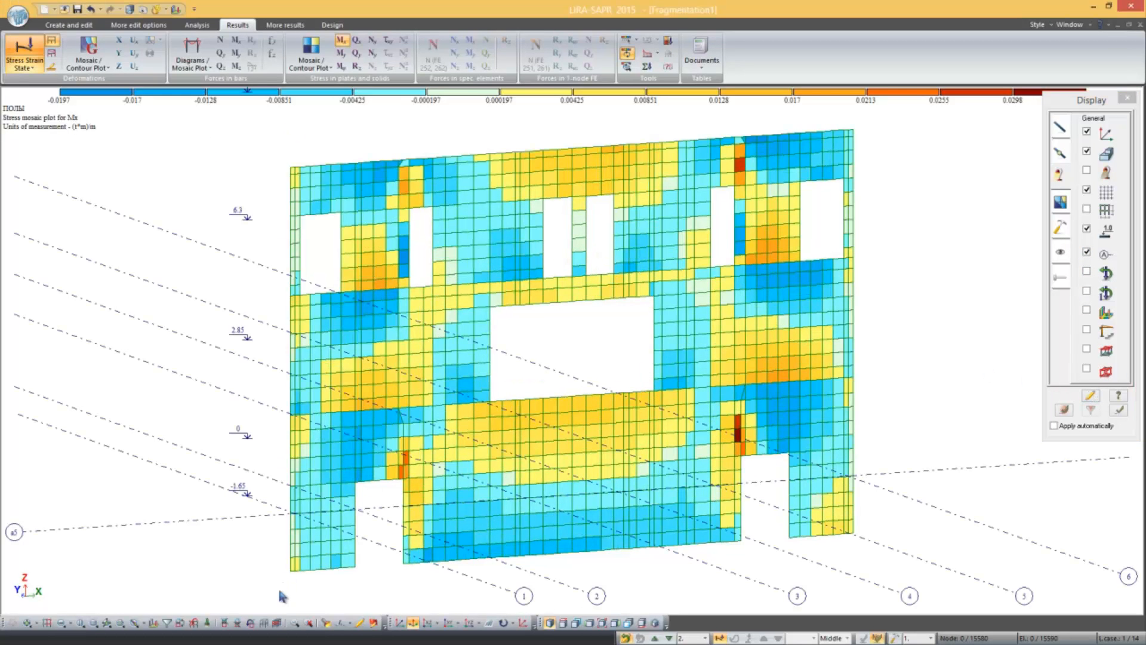
left_click(265, 623)
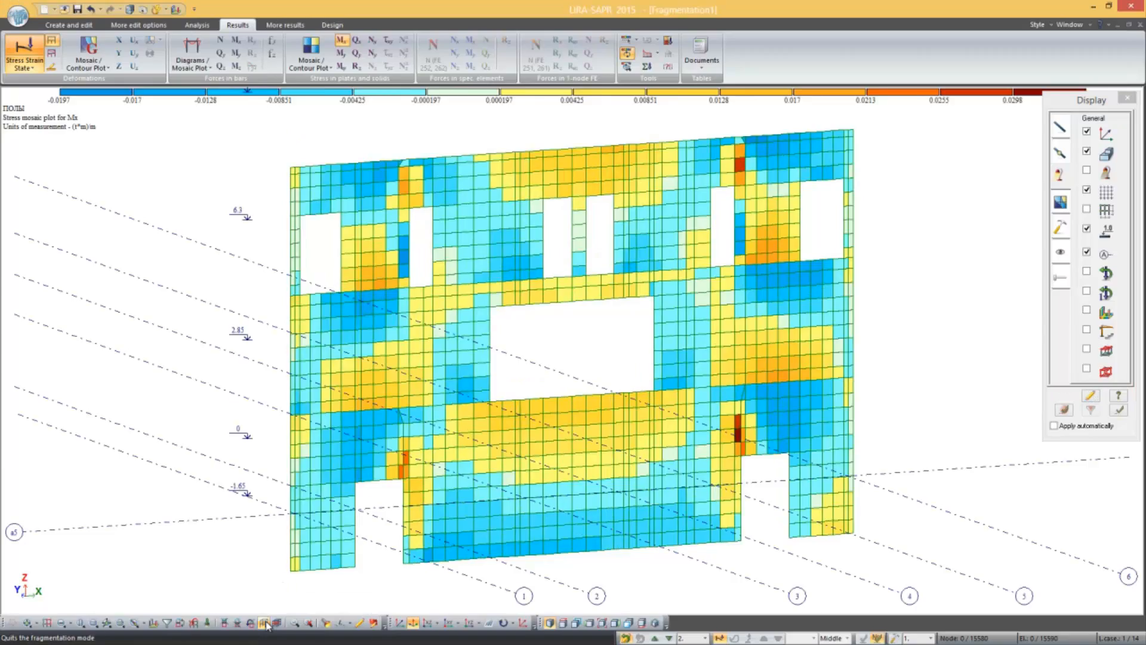
Step: Select the wall elements on grid axis a5 and the columns on axis a1 by their axis marks
left_click(61, 622)
mouse_move(164, 362)
middle_mouse_down()
mouse_move(275, 437)
mouse_move(293, 463)
middle_mouse_up()
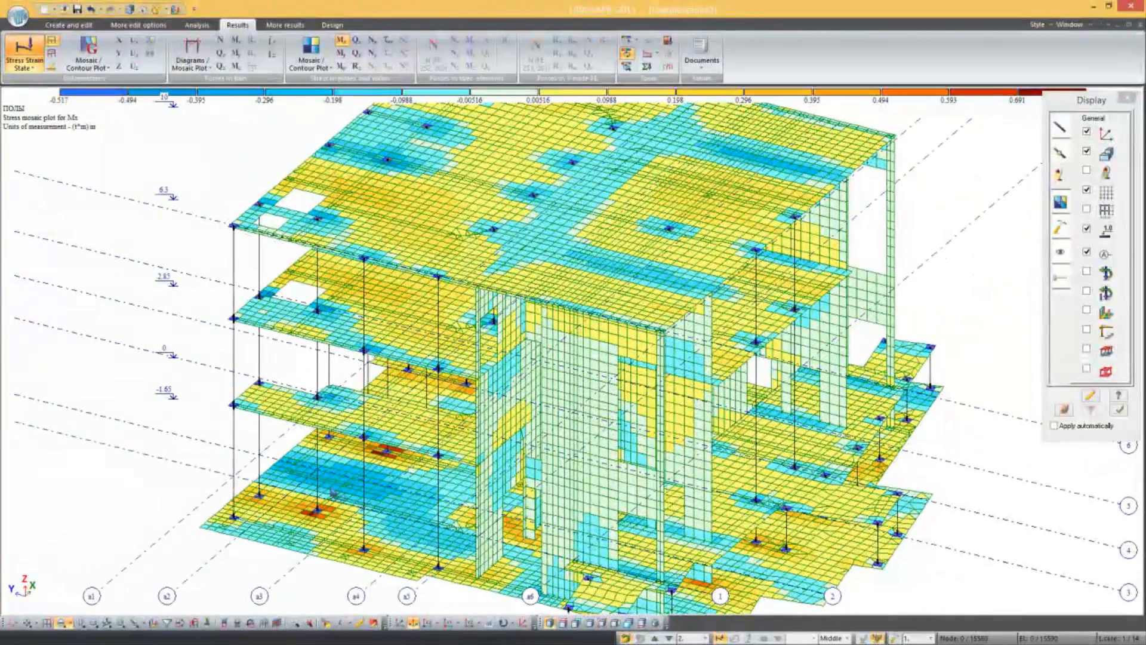
left_click(407, 595)
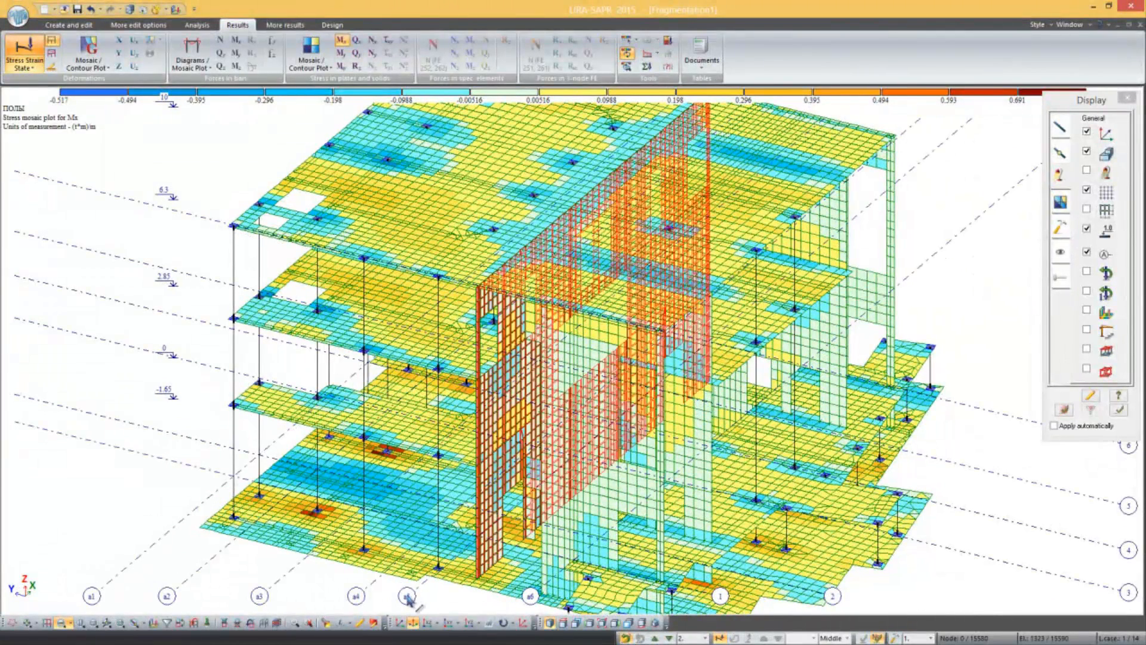
scroll(435, 526, "down", 2)
middle_click_drag(460, 498, 434, 441)
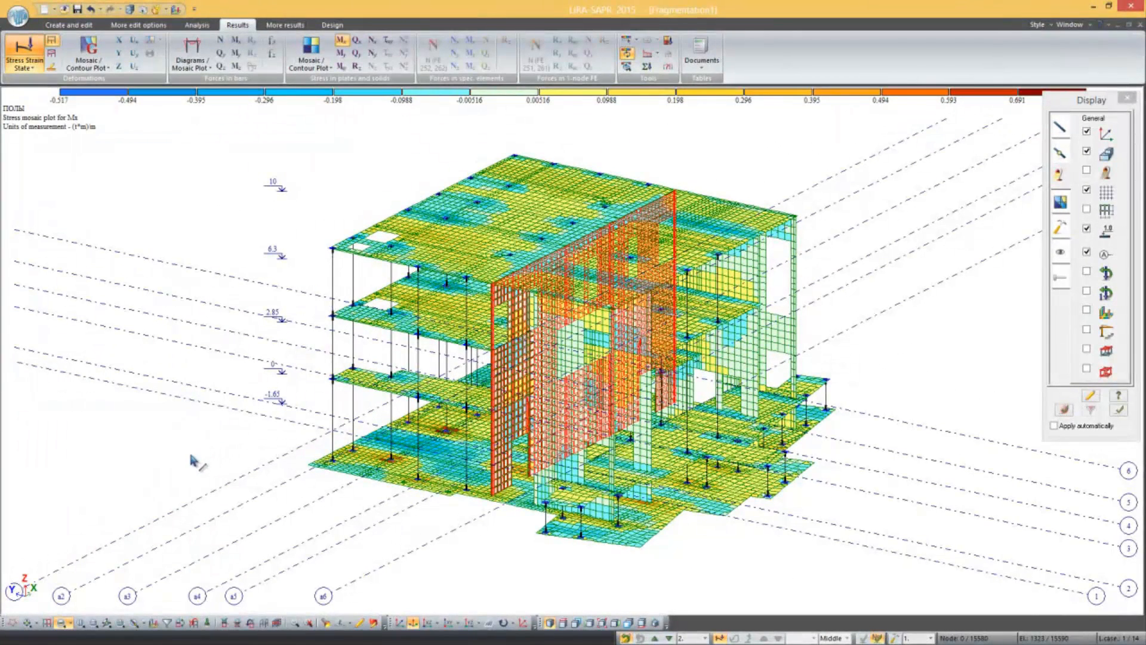
left_click(20, 595)
middle_click_drag(87, 507, 120, 509)
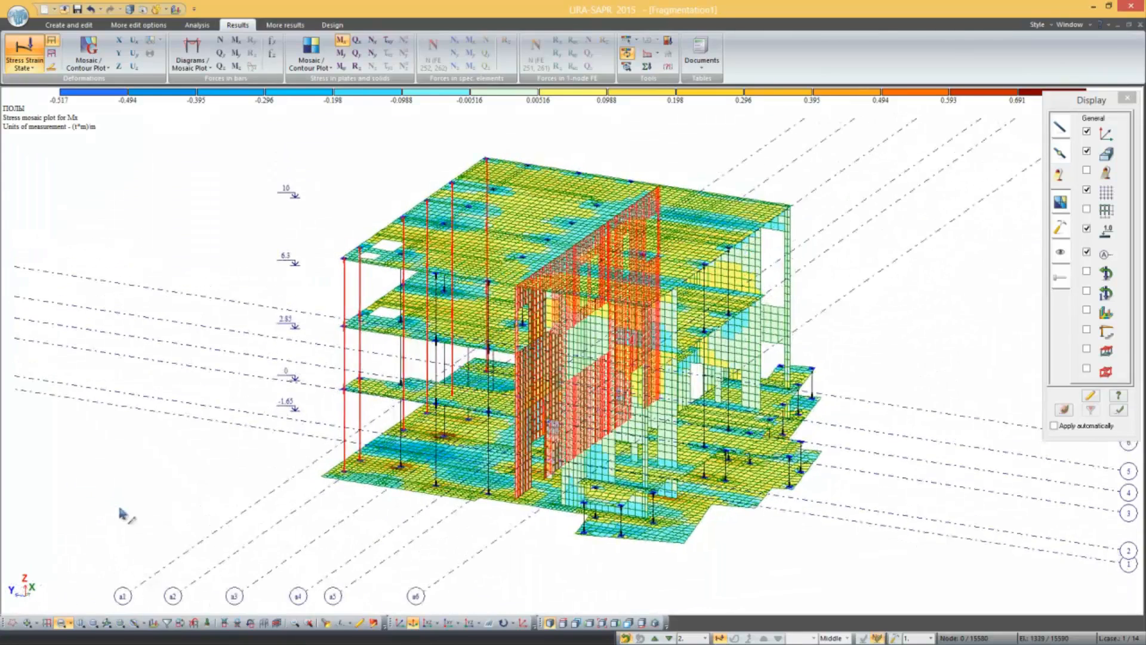
Step: Isolate the selected wall and columns as a fragment and view their Qy force diagram and Mx stress mosaic
left_click(224, 622)
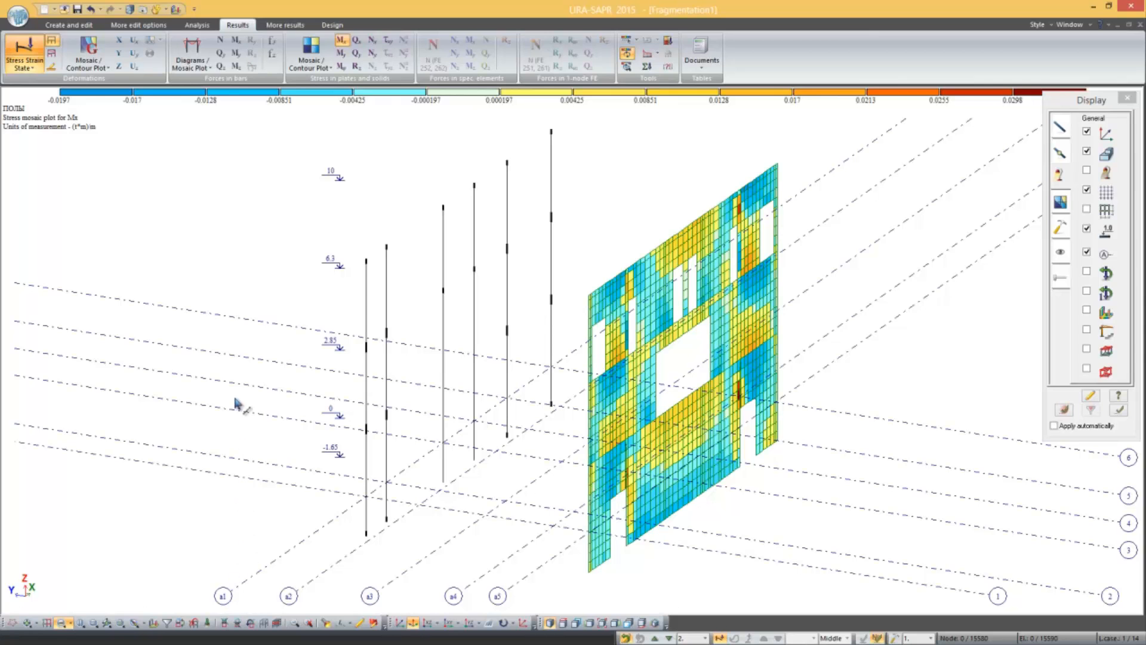
left_click(222, 53)
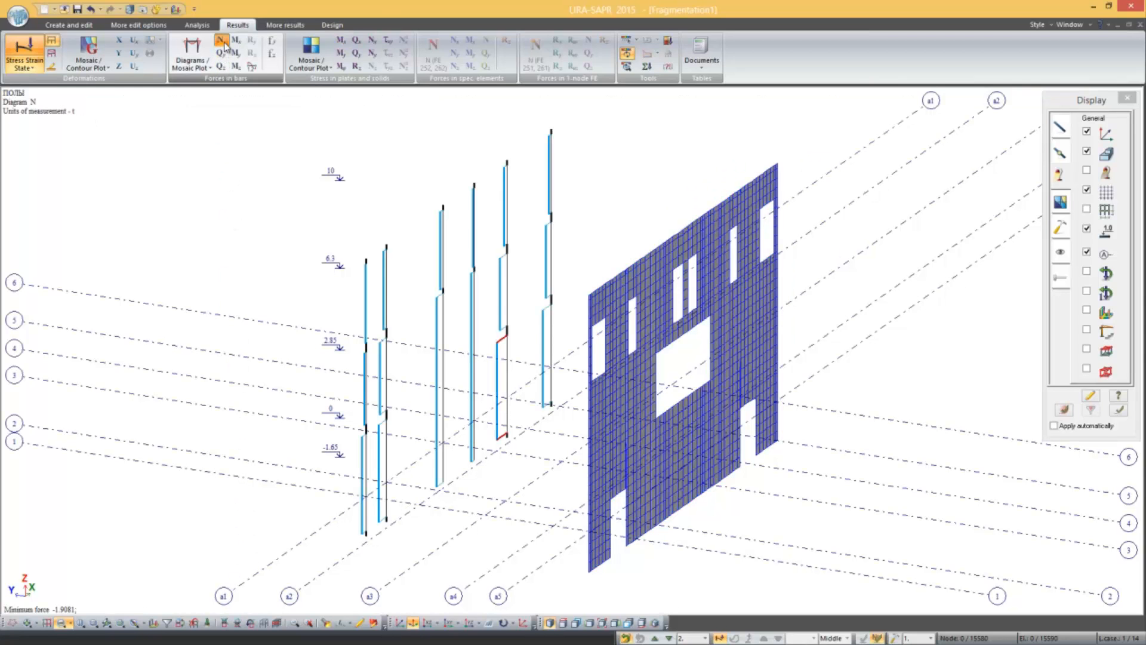
left_click(341, 41)
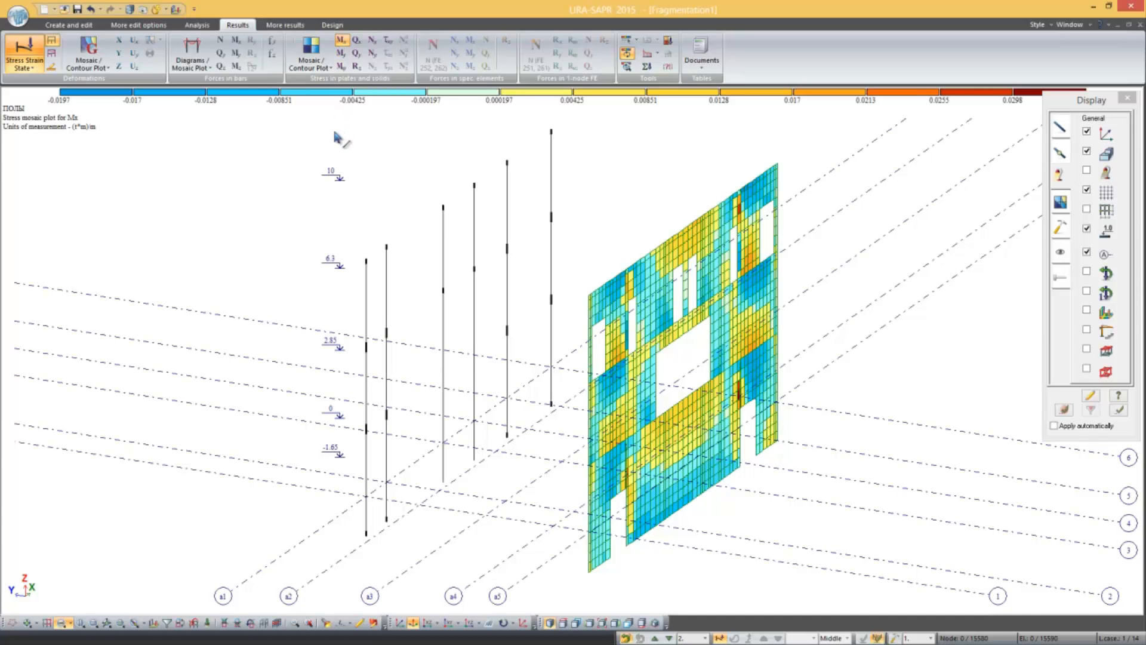